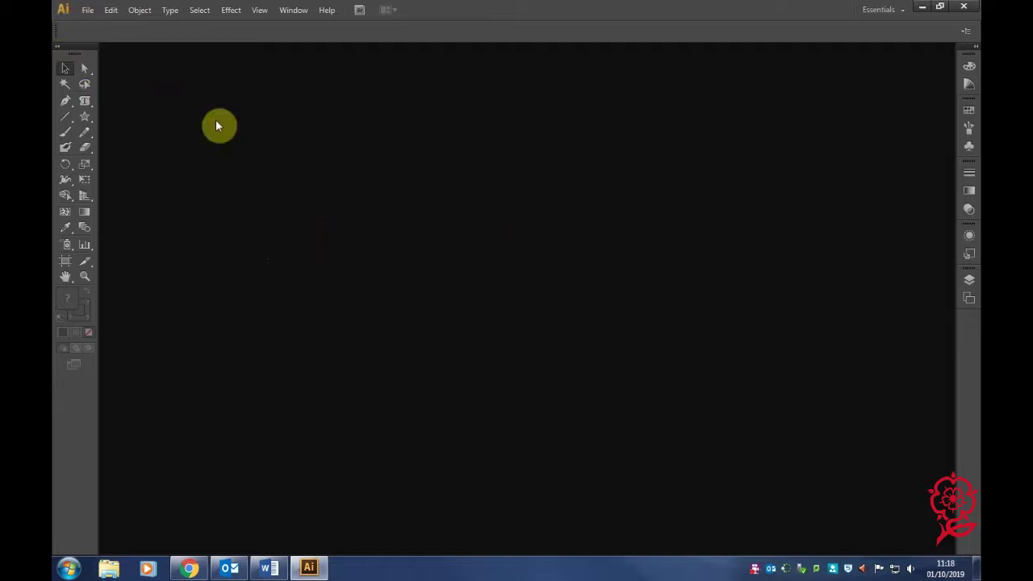
Step: Start a new document from the File menu, set to two A4 artboards with 3 mm bleed
click(88, 13)
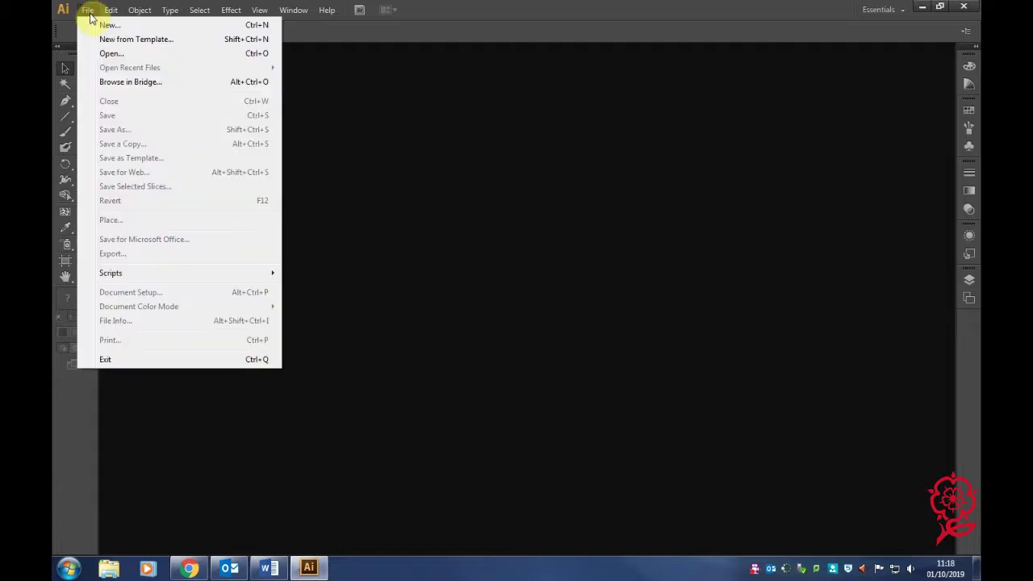
click(105, 25)
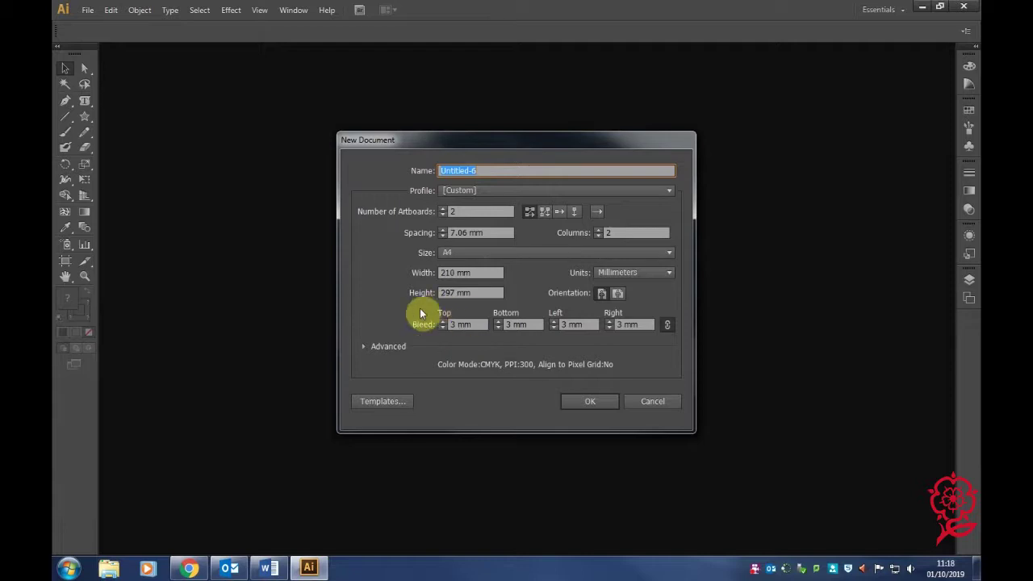
Step: Confirm the settings to create the document with two 210 × 297 mm artboards
click(583, 401)
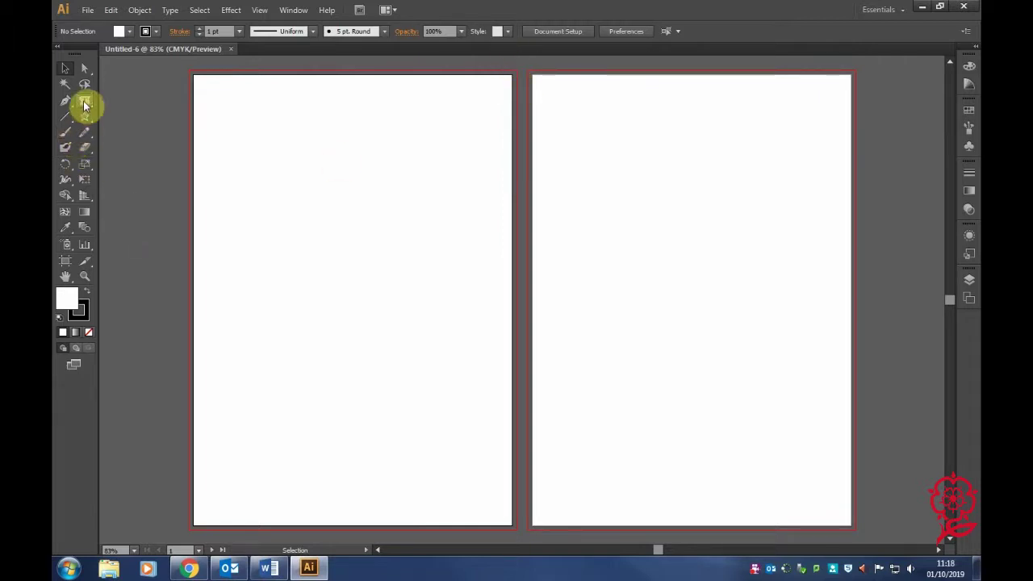
Step: Draw a large rectangle on the left artboard and enlarge it down and to the right
drag(89, 120, 107, 114)
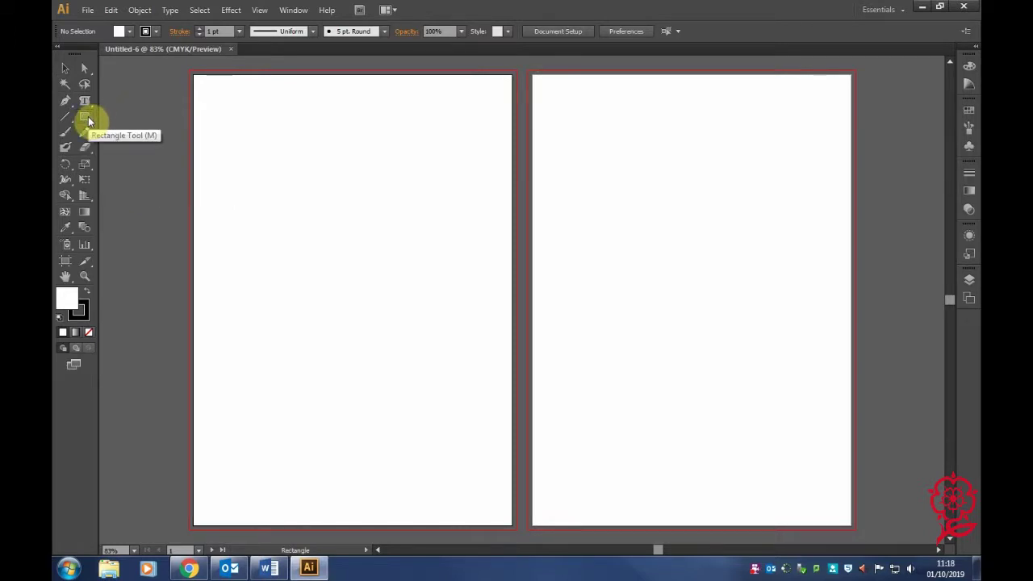
drag(89, 120, 88, 116)
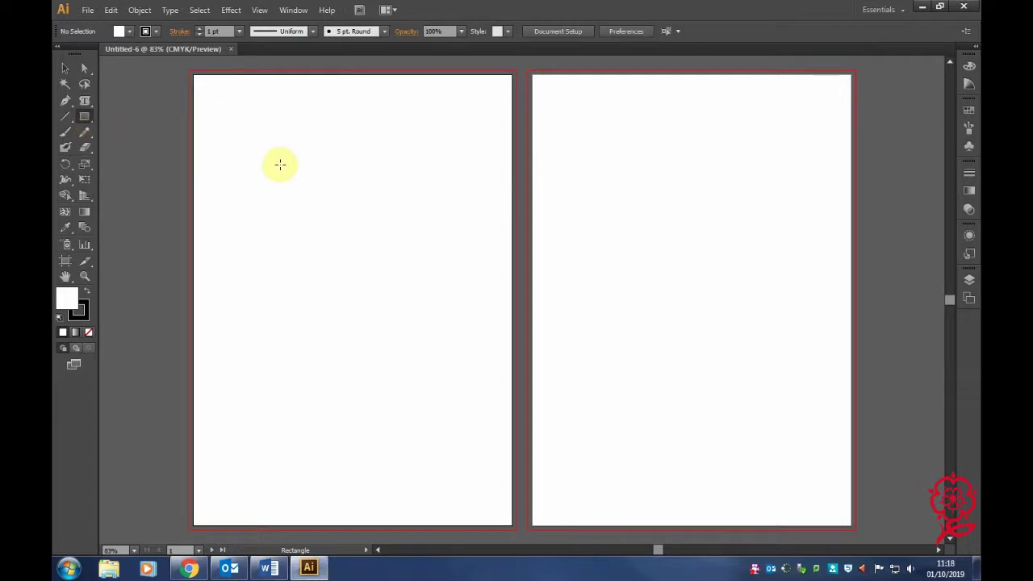
drag(219, 136, 464, 364)
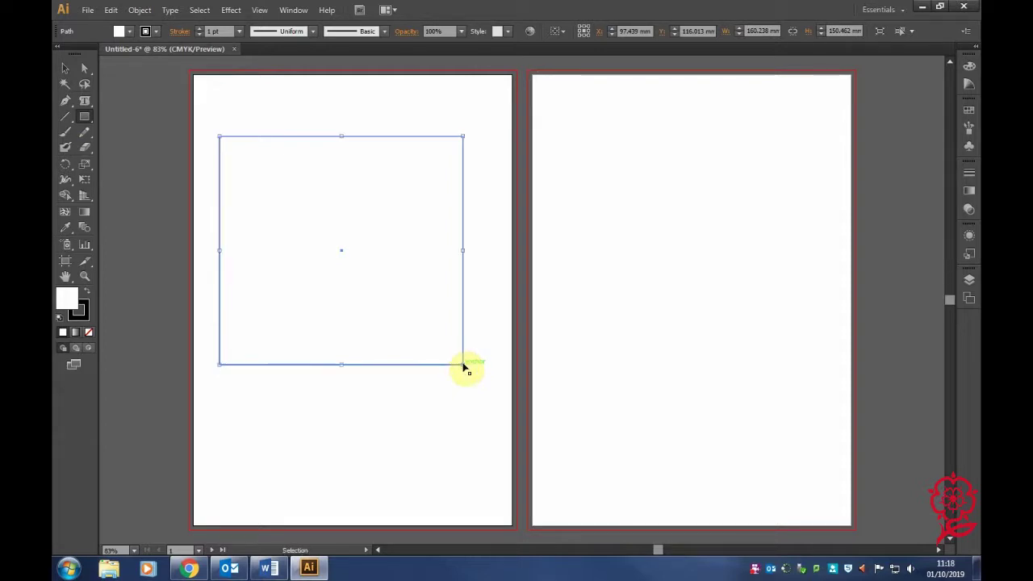
drag(464, 364, 471, 411)
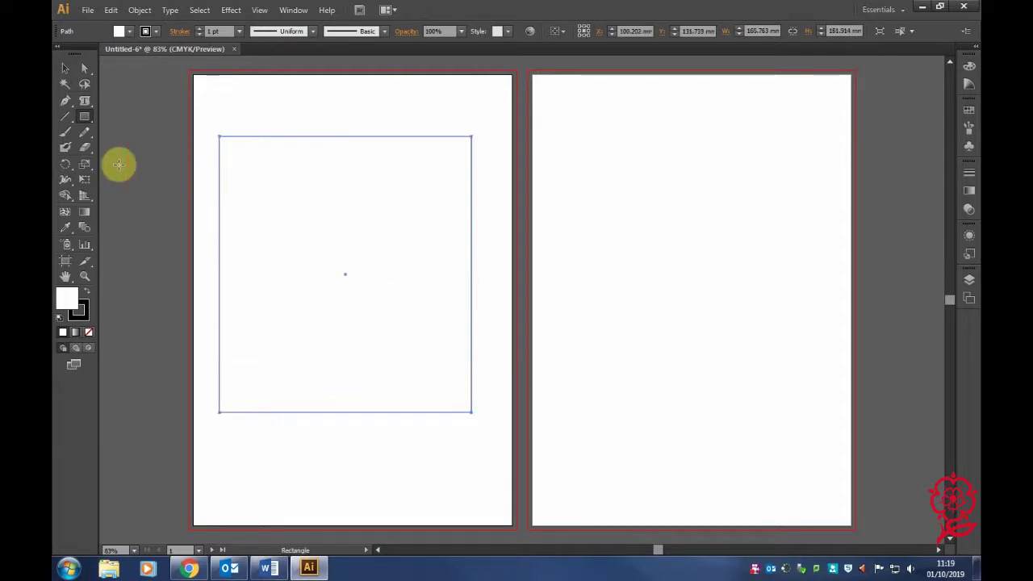
Step: Convert the rectangle into an empty area-type frame, then select all lyrics in Word
drag(87, 105, 169, 122)
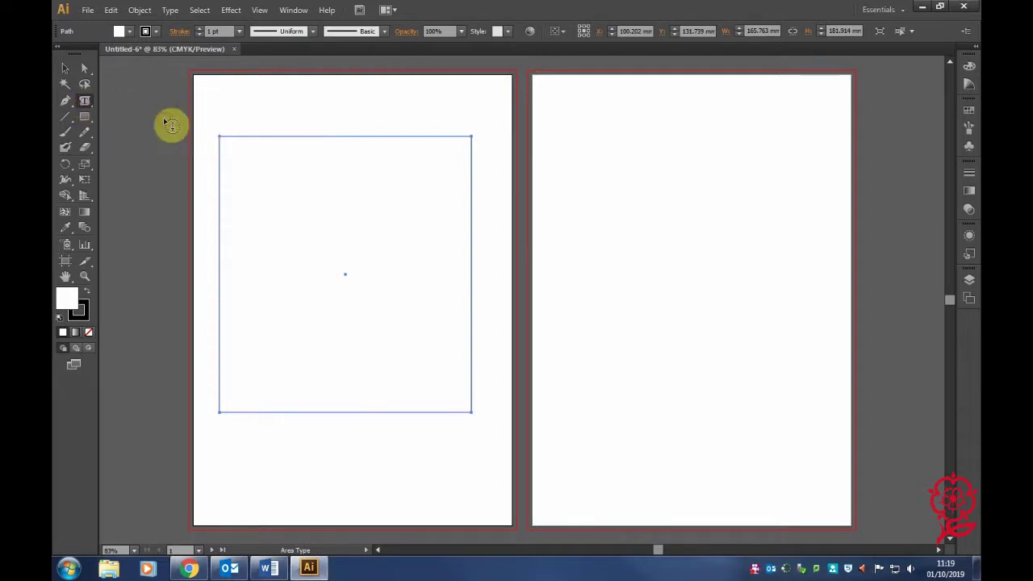
click(228, 147)
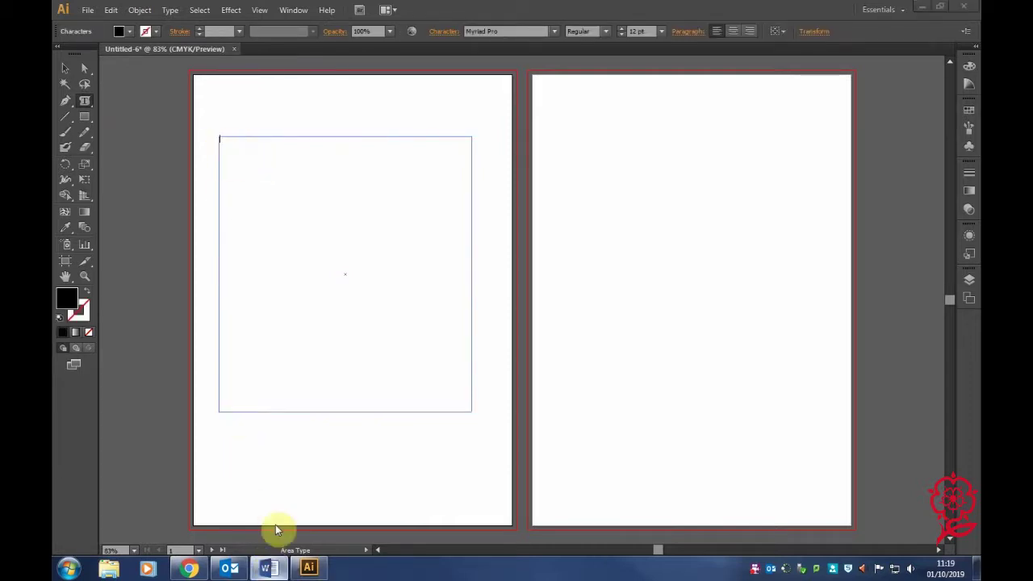
click(269, 568)
drag(295, 175, 464, 387)
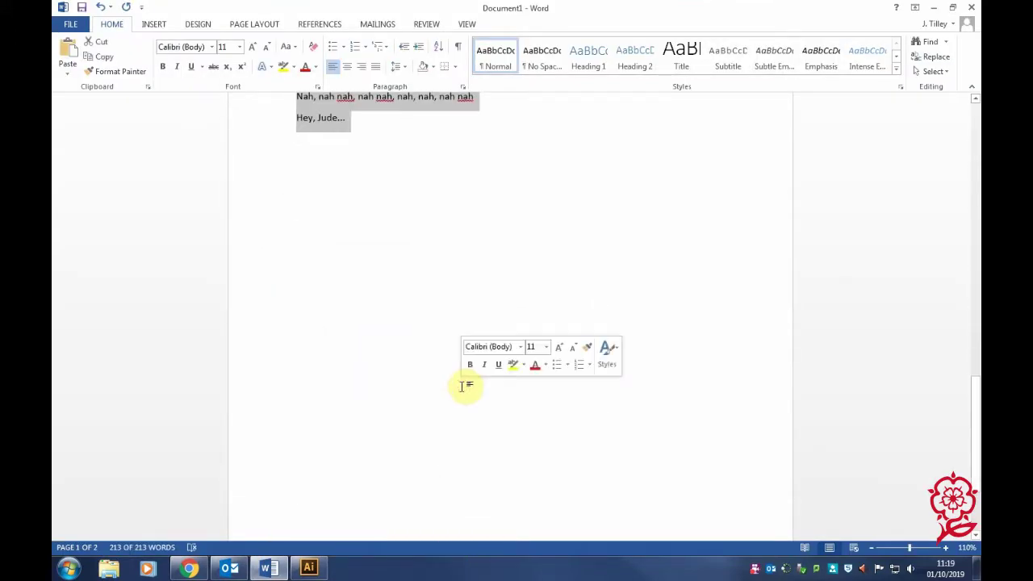
Step: Scroll back to the top of the Hey Jude lyrics in Word and return to Illustrator
scroll(406, 334, up, 10)
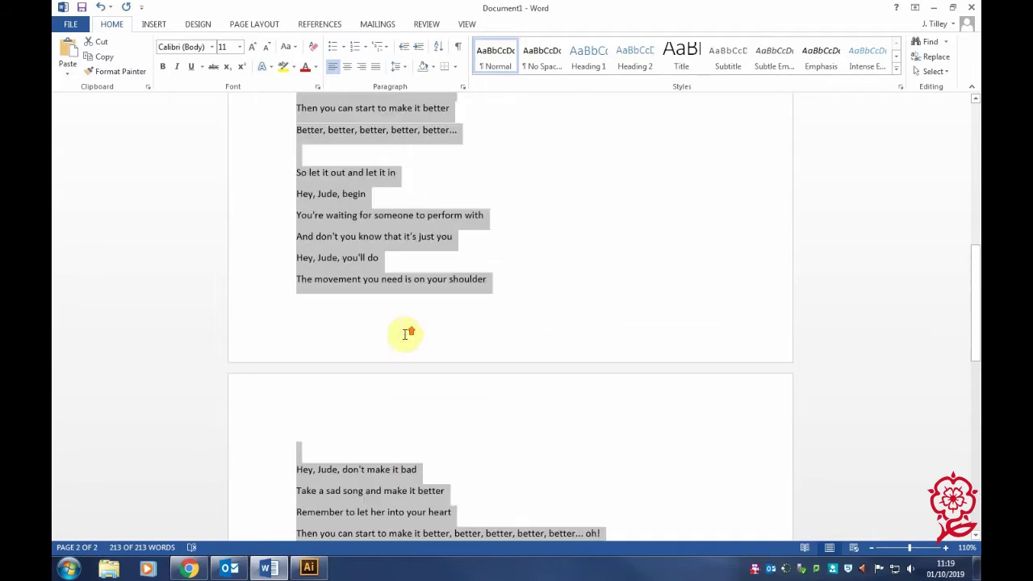
scroll(406, 334, up, 15)
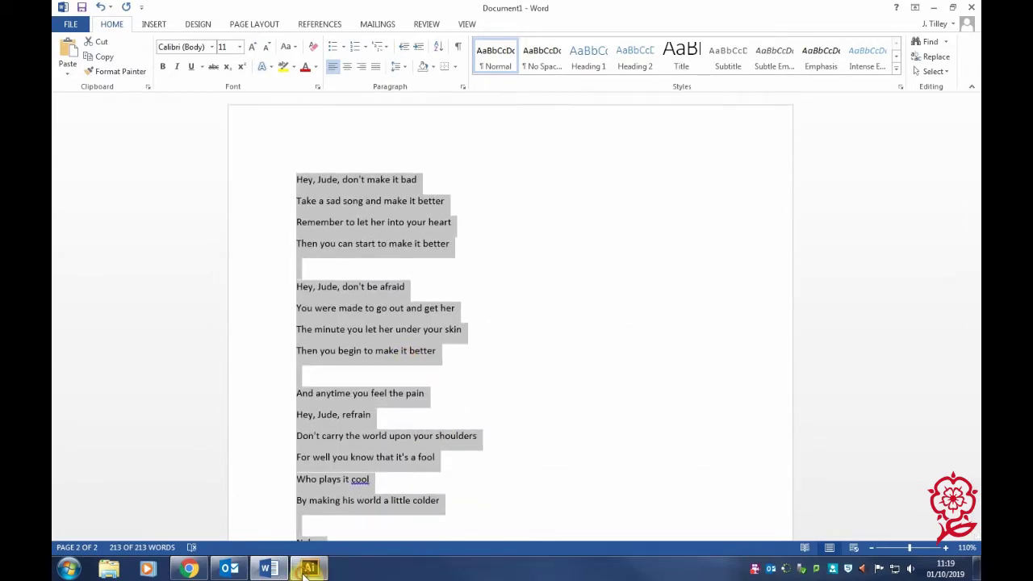
click(307, 571)
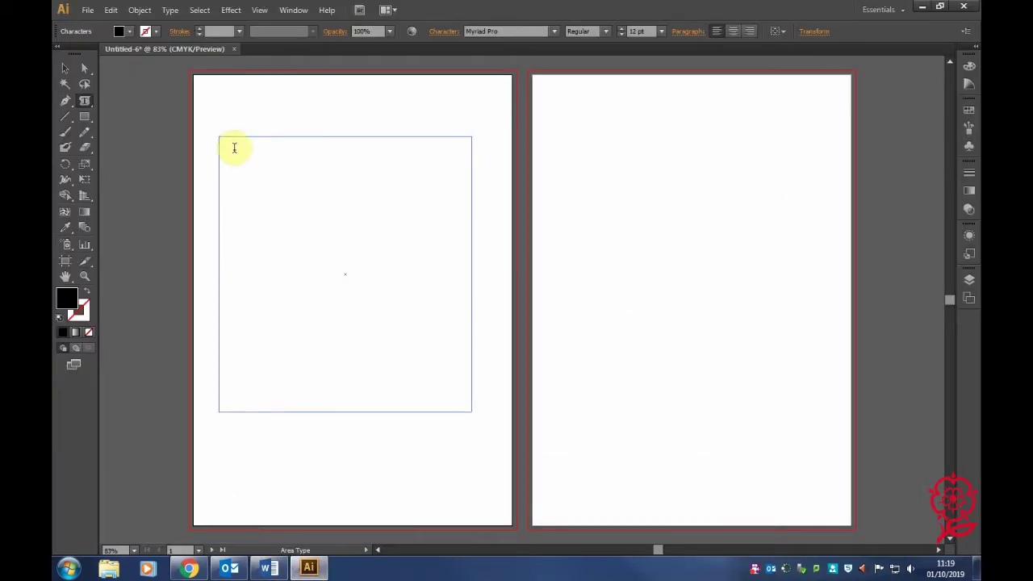
Step: Paste the Hey Jude lyrics into the area-type frame and select the text box
text(Hey, Jude, don't make it bad Take a sad song and make it better Remember to let her into your heart Then you can start to make it better  Hey, Jude, don't be afraid You were made to go out and get her The minute you let her under your skin Then you begin to make it better  And anytime you feel the pain Hey, Jude, refrain Don't carry the world upon your shoulders For well you know that it's a fool Who plays it cool By making his world a little colder  Nah...  Hey, Jude, don't let me down She has found her, go out and get her Remember to let her into your heart Then you can start to make it better Better, better, better, better, better...  So let it out and let it in Hey, Jude, begin You're waiting for someone to perform with And don't you know that it's just you Hey, Jude, you'll do The movement you need is on your shoulder  Hey, Jude, don't make it bad Take a sad song and make it better Remember to let her into your heart Then you can start to make it better, better, better, better, better... oh!)
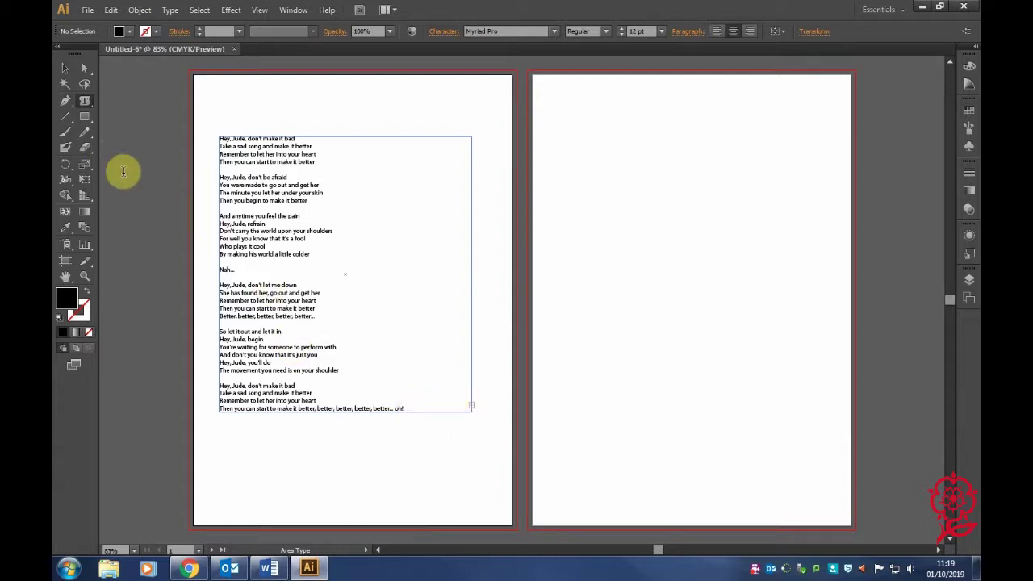
ctrl+click(441, 404)
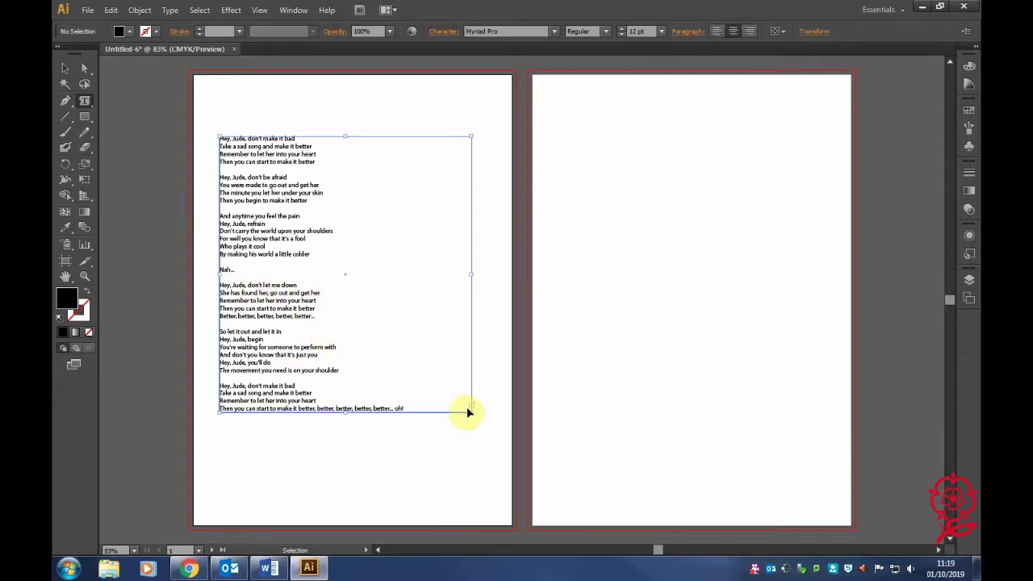
Step: Drag the lyrics box's bottom edge down to reveal the overflow text, then deselect
drag(470, 410, 471, 456)
key(ctrl+shift+a)
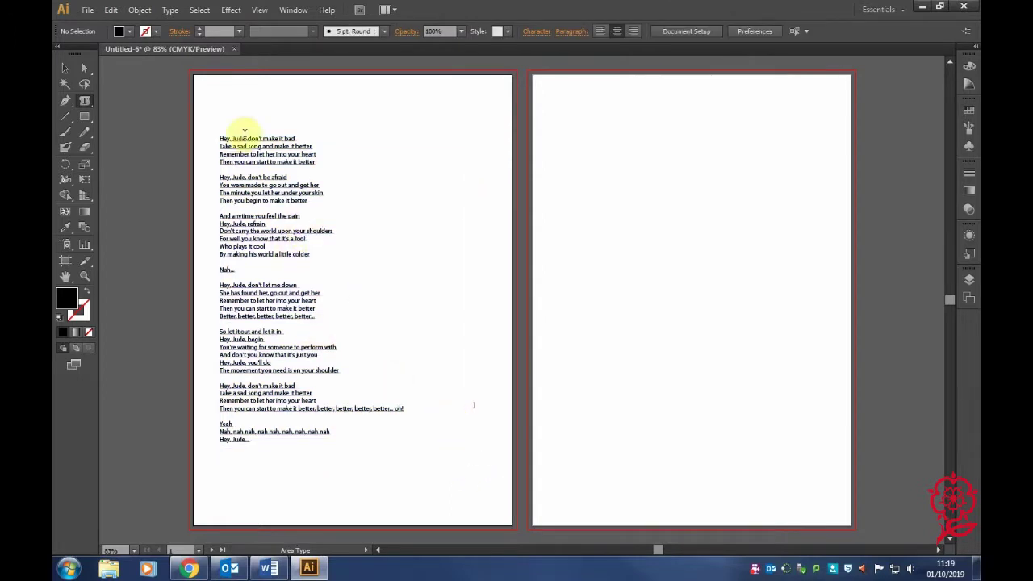
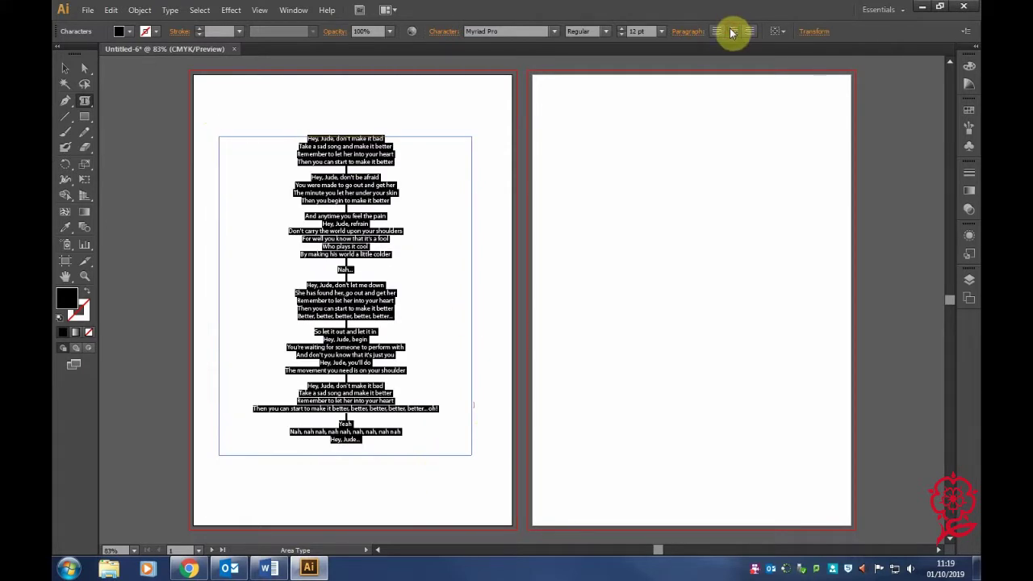
Step: Centre-align the lyrics, then draw a star and move it into the middle of the text
click(258, 245)
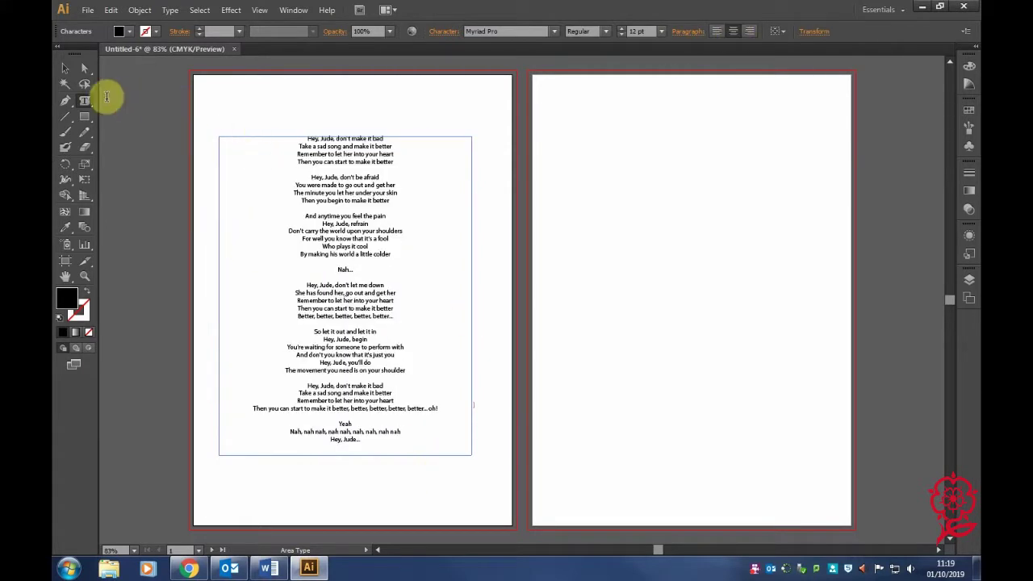
drag(88, 121, 134, 178)
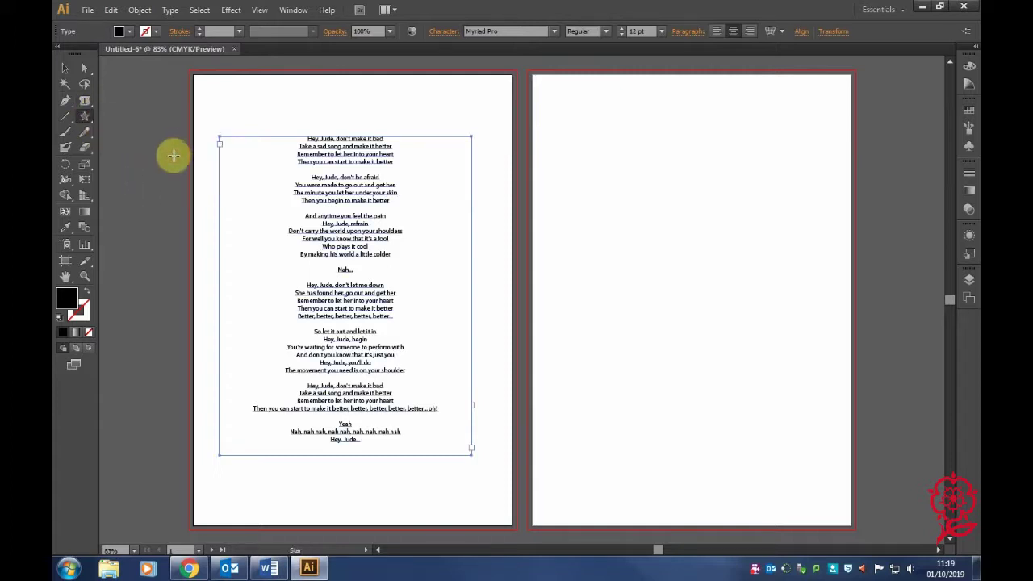
drag(223, 121, 243, 143)
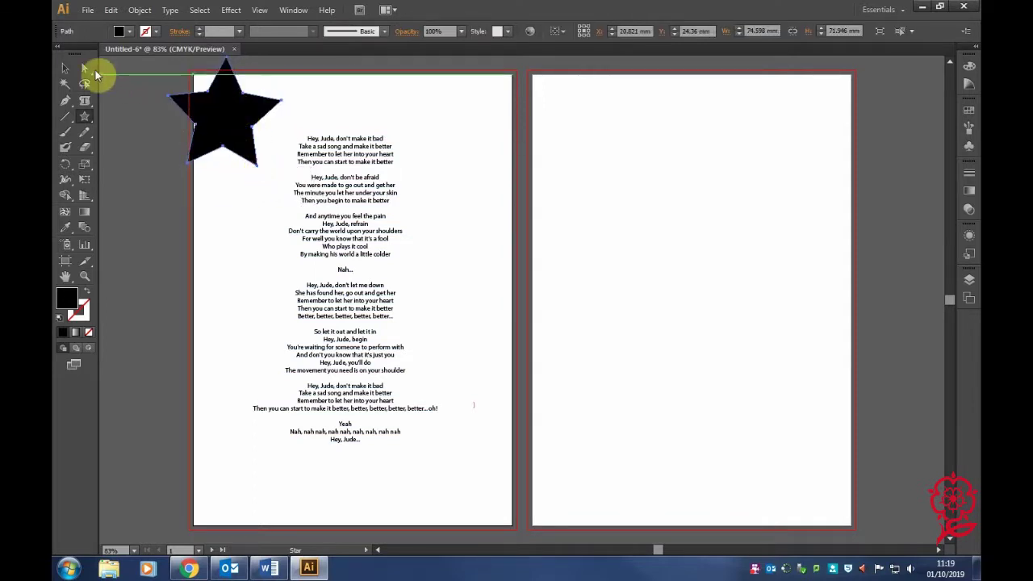
click(86, 68)
drag(242, 132, 351, 271)
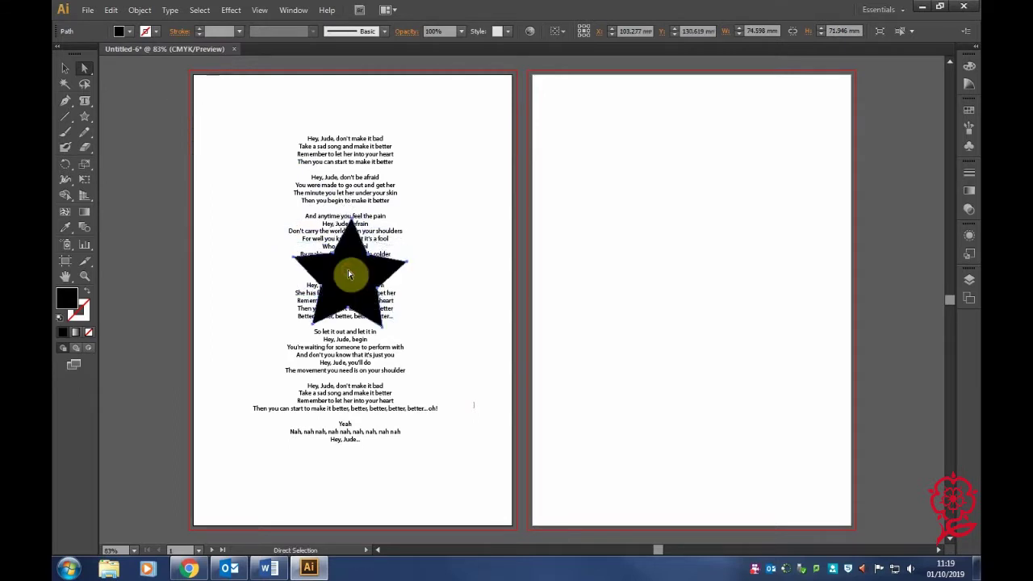
Step: Reflect the star across the vertical axis at 90°
click(146, 14)
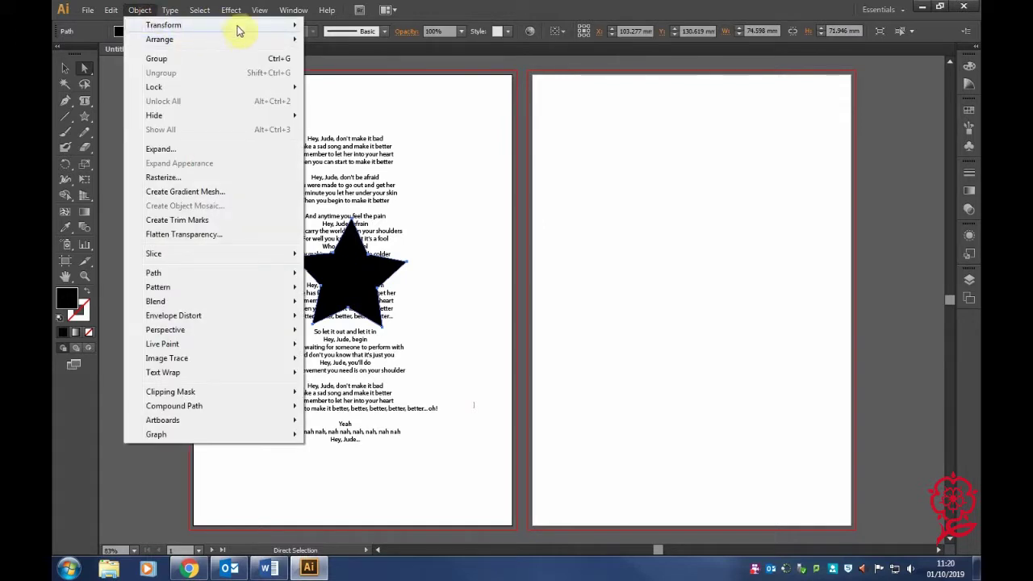
mouse_move(238, 25)
click(337, 75)
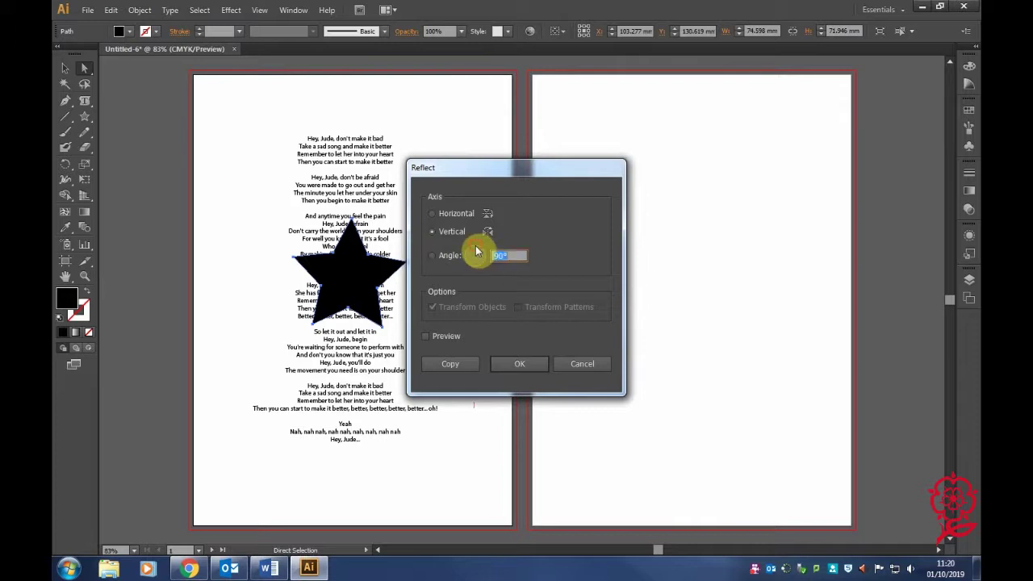
click(475, 249)
click(505, 364)
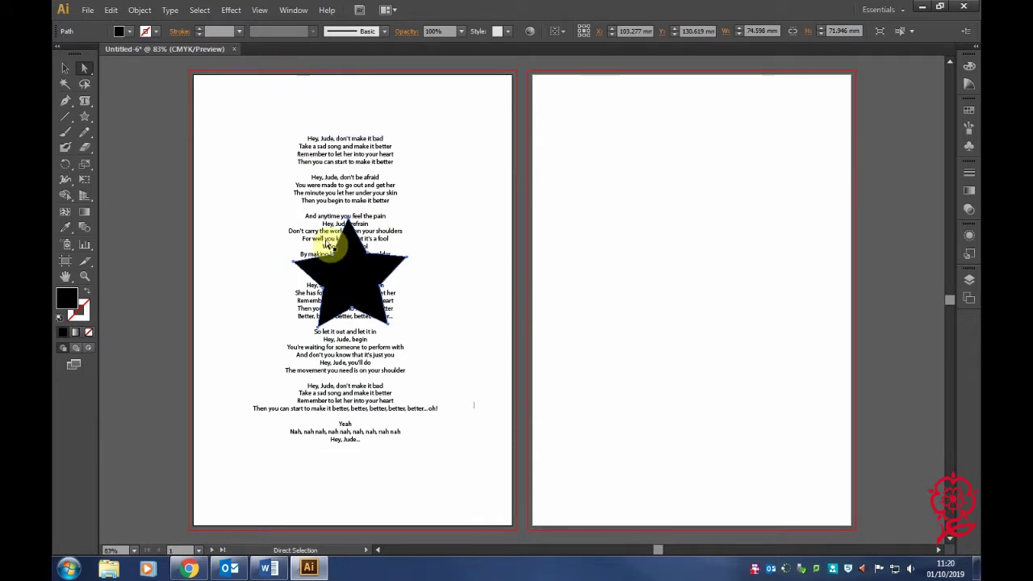
click(292, 10)
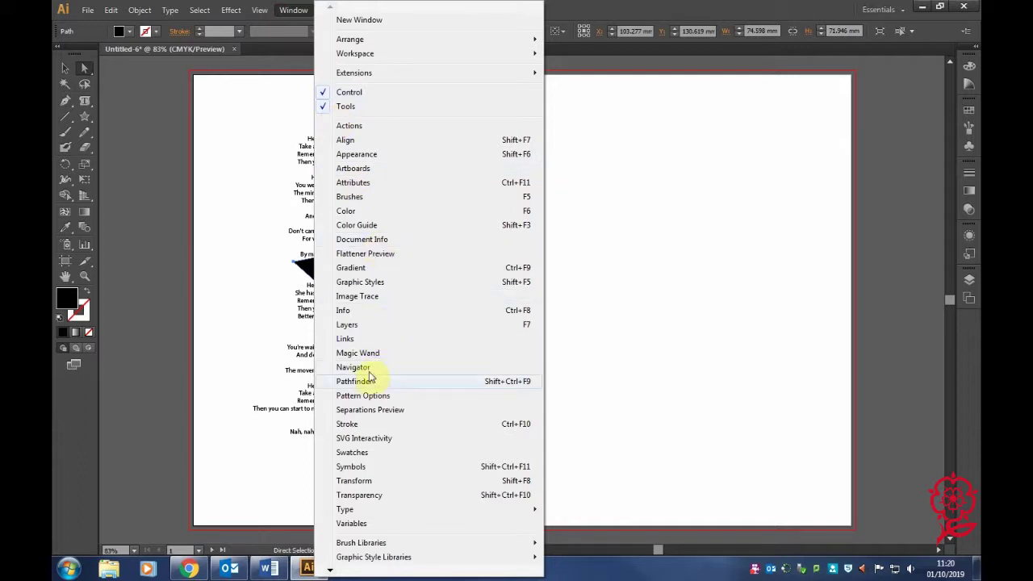
Step: Apply the Foliage pattern swatch to the star, then select the star together with the lyrics
click(352, 452)
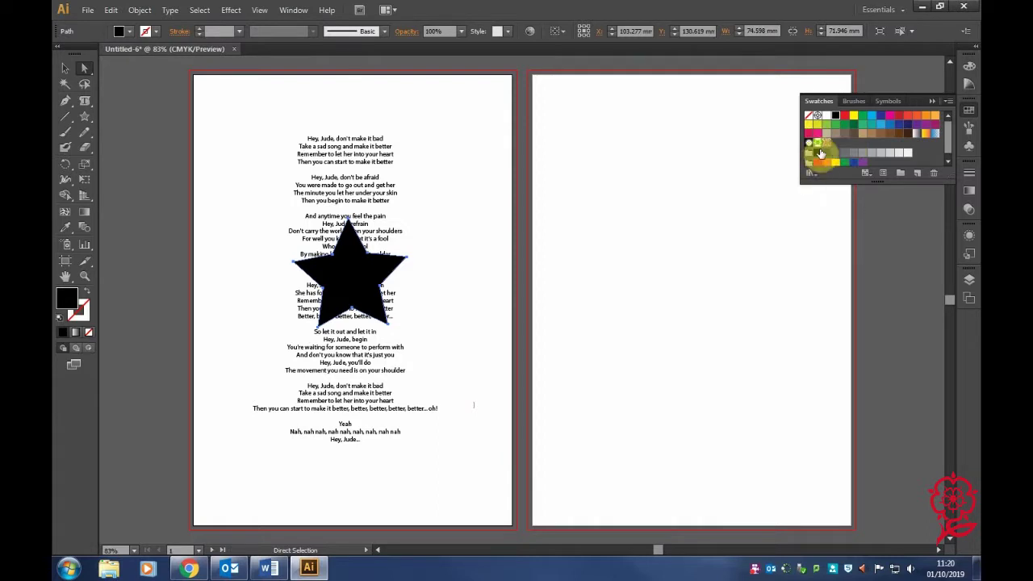
click(820, 145)
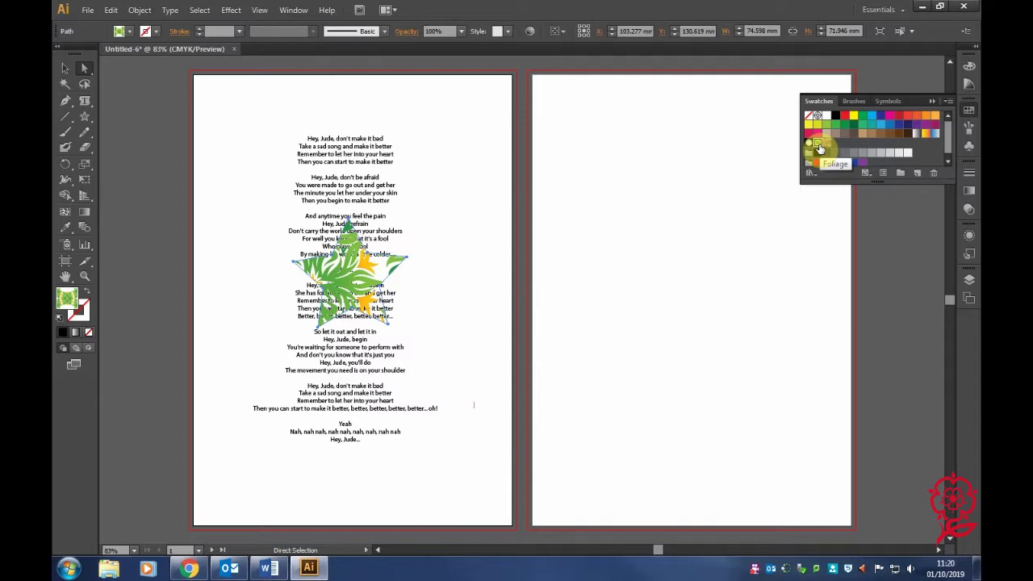
key(ctrl+a)
click(140, 10)
mouse_move(170, 10)
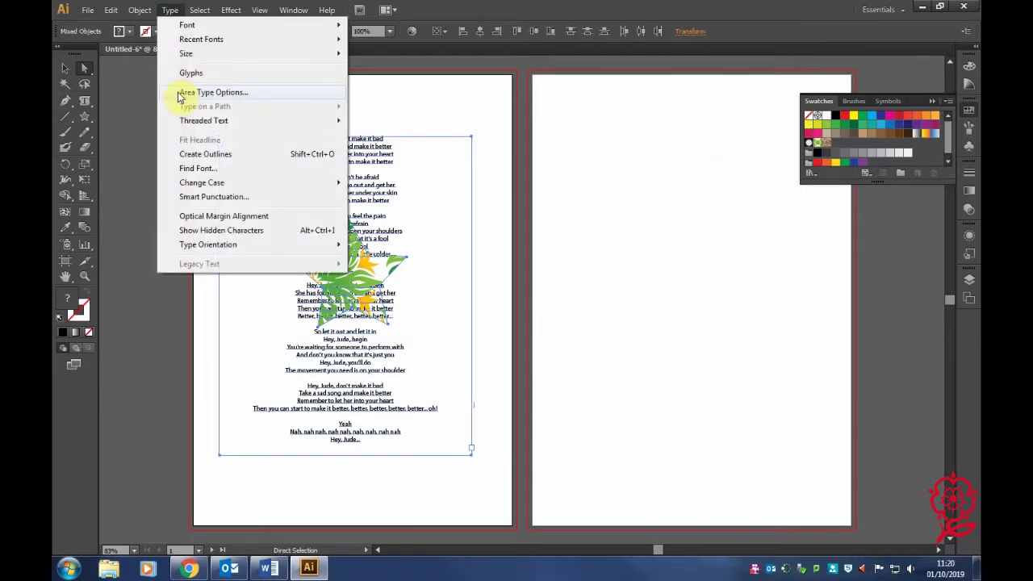
Step: Set a 20 pt text wrap offset and make the lyrics wrap around the star
click(182, 94)
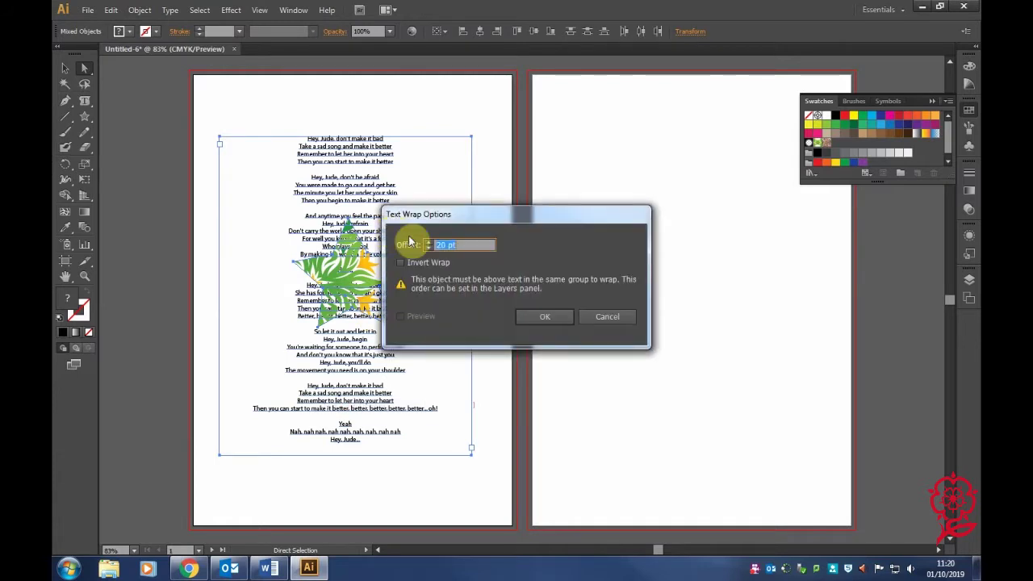
click(428, 246)
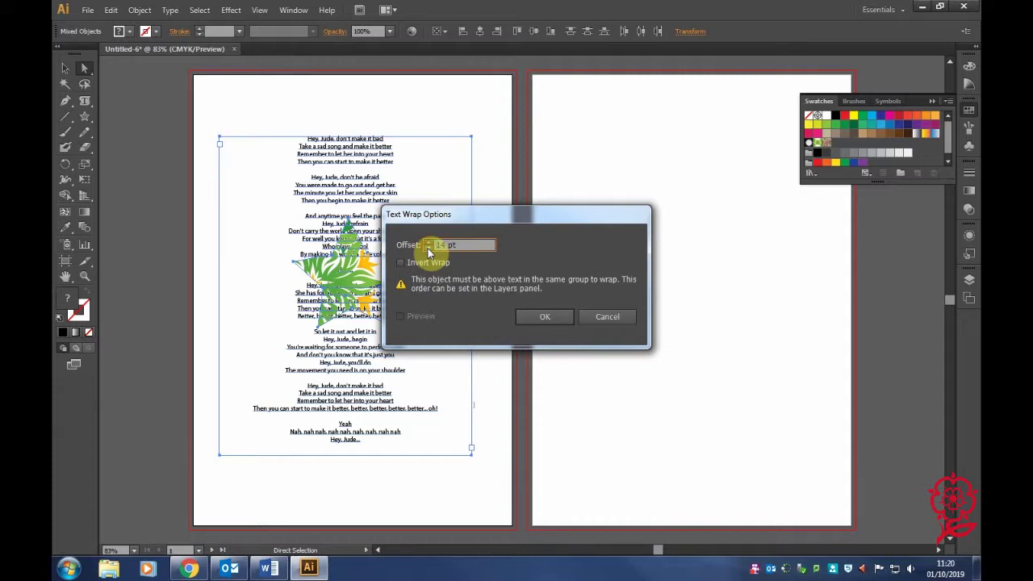
click(136, 11)
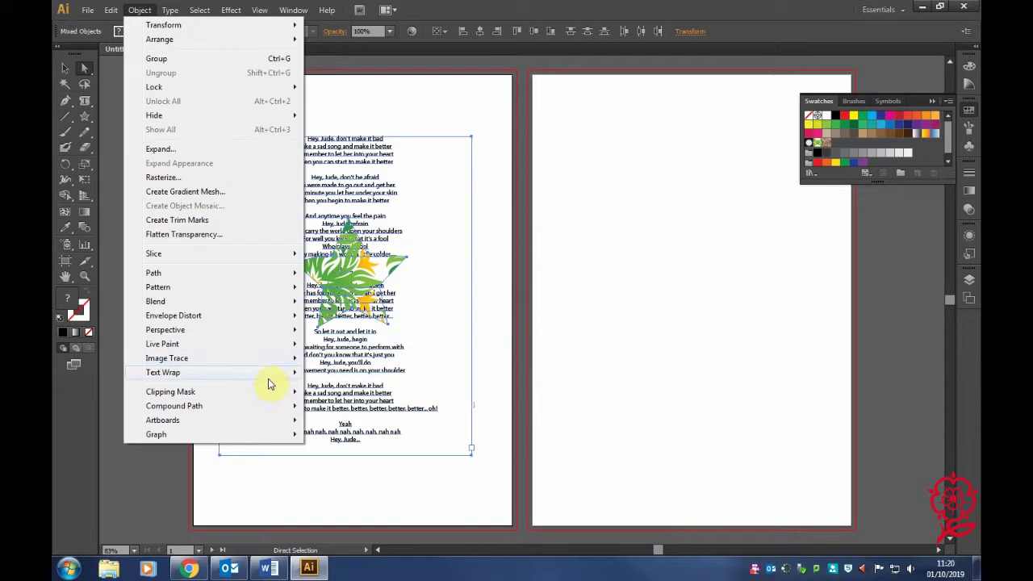
mouse_move(272, 385)
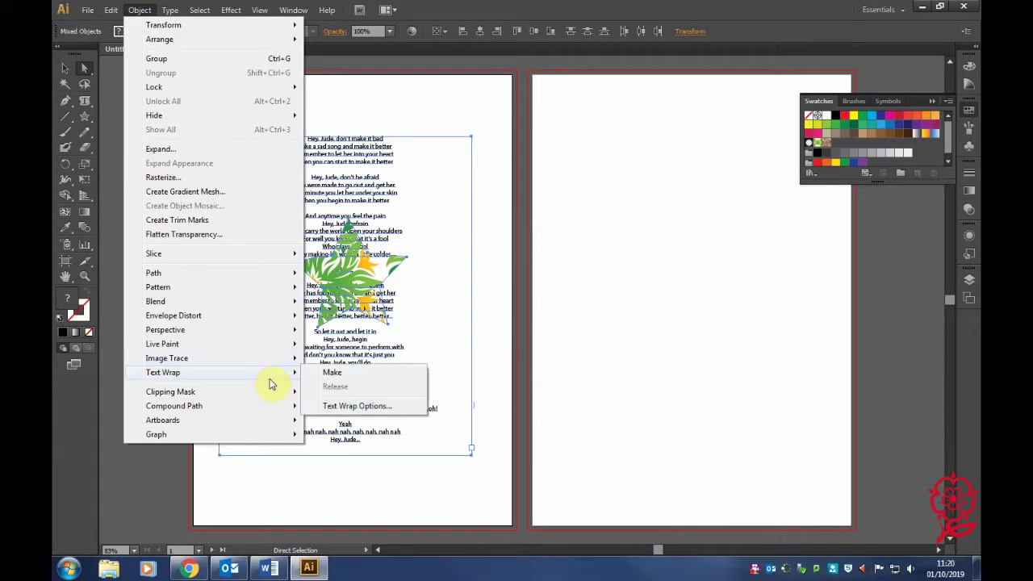
click(333, 372)
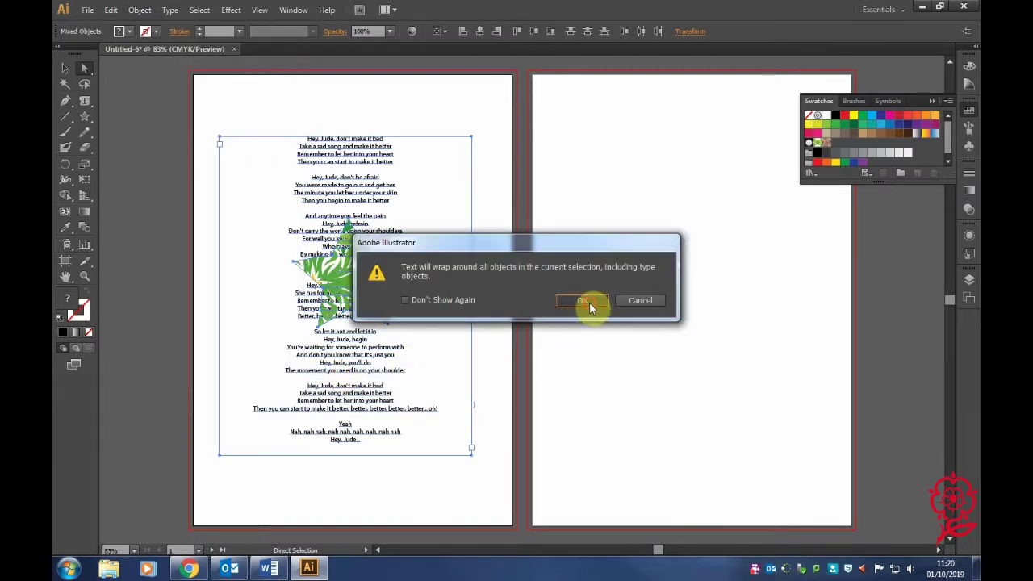
click(588, 303)
click(77, 73)
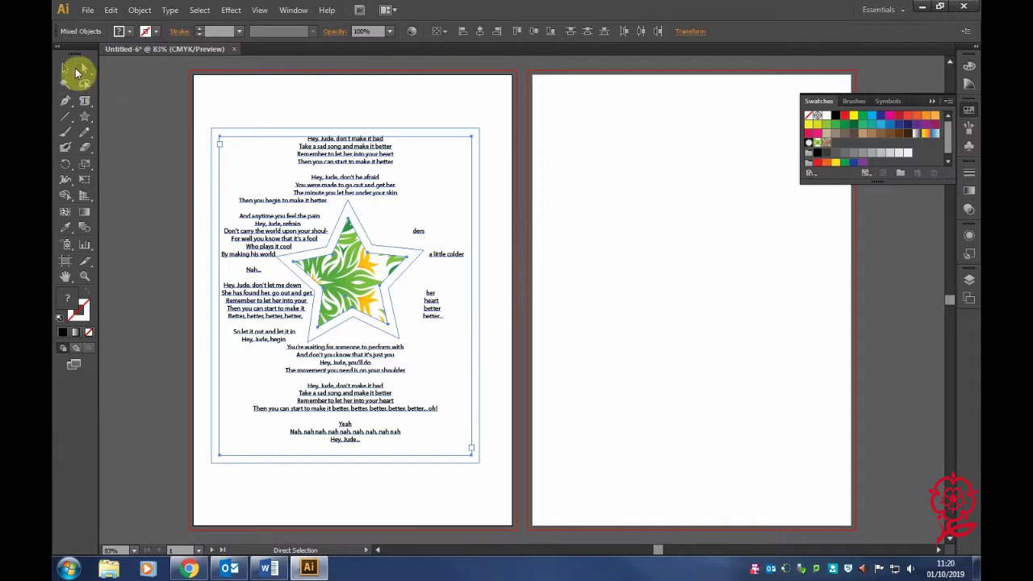
Step: Select the star alone and drag it beside the right side of the lyrics
click(285, 101)
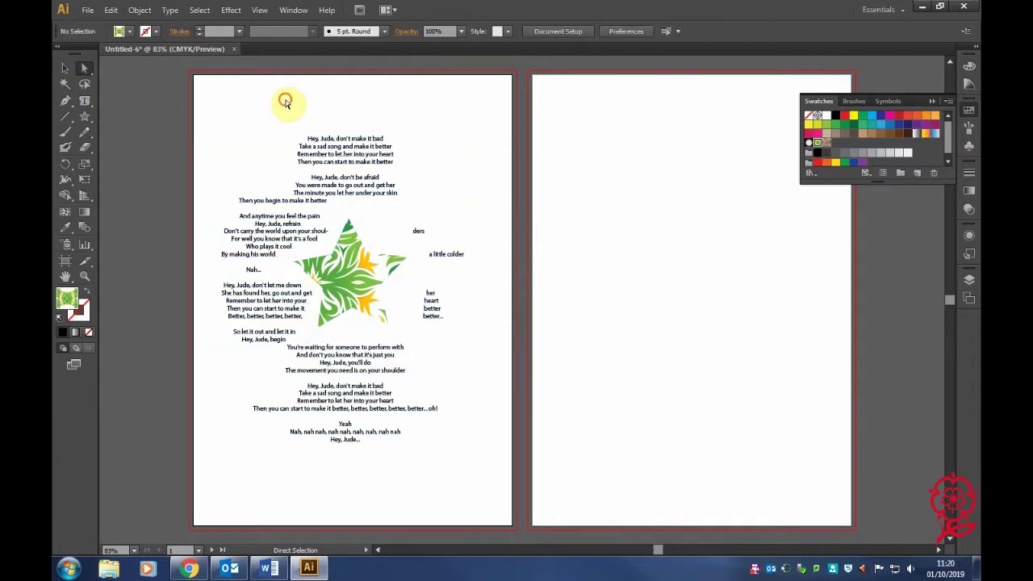
click(342, 295)
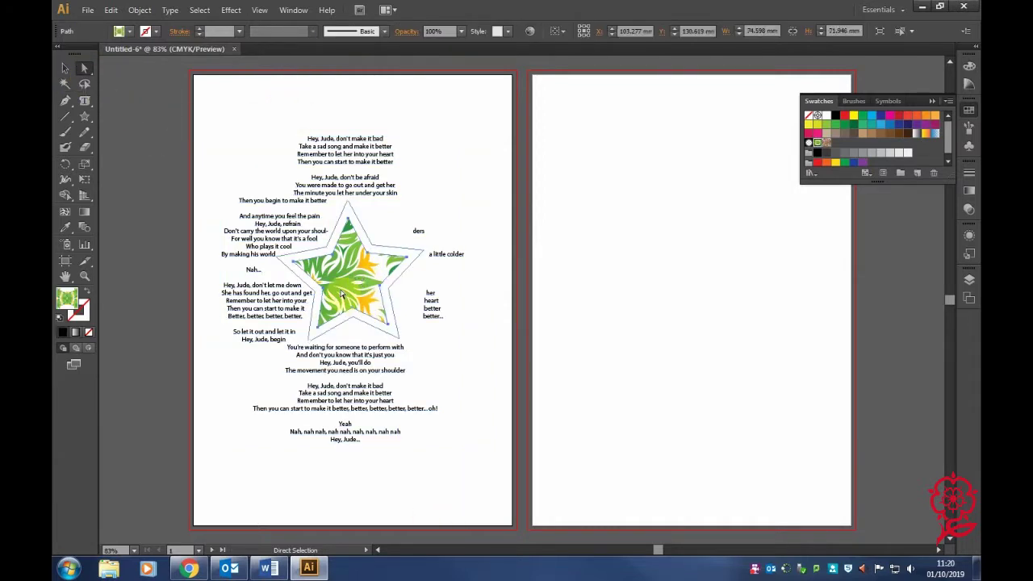
drag(352, 278, 415, 268)
click(399, 224)
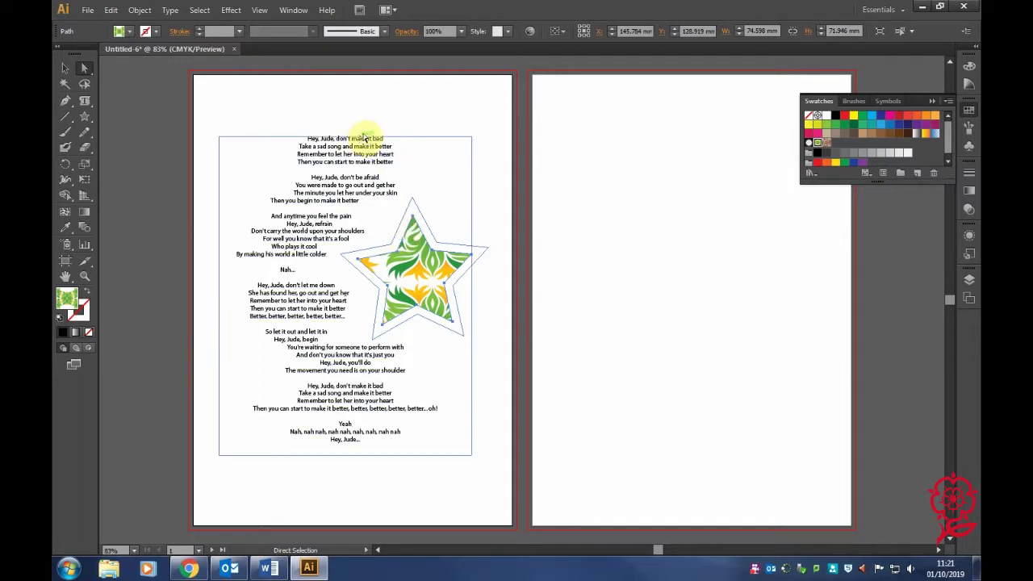
click(411, 287)
mouse_move(412, 286)
mouse_down()
mouse_move(400, 234)
mouse_move(343, 139)
mouse_move(442, 292)
mouse_move(345, 464)
mouse_move(363, 282)
mouse_move(349, 282)
mouse_move(394, 266)
mouse_move(428, 273)
mouse_move(403, 275)
mouse_up()
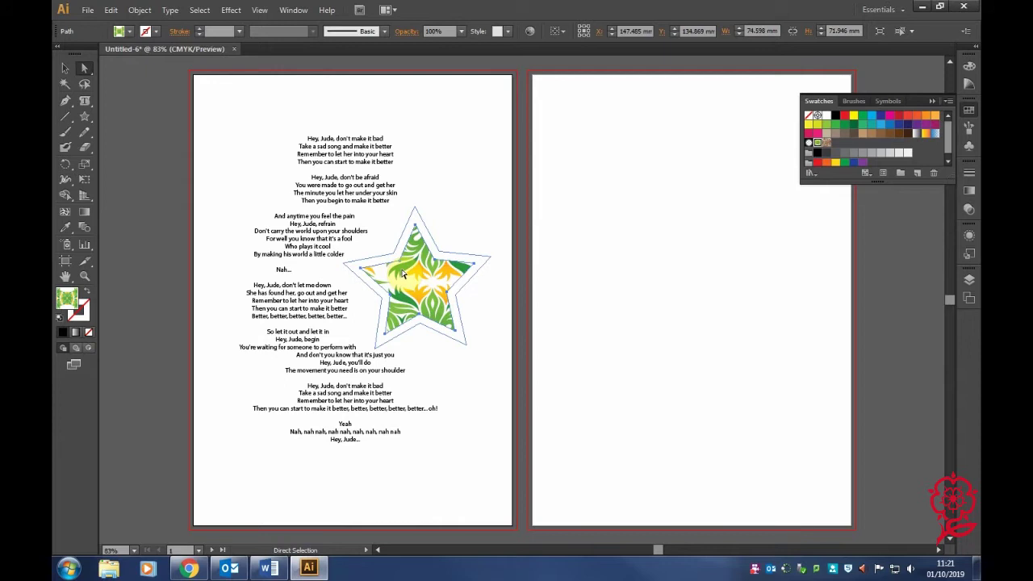
click(139, 9)
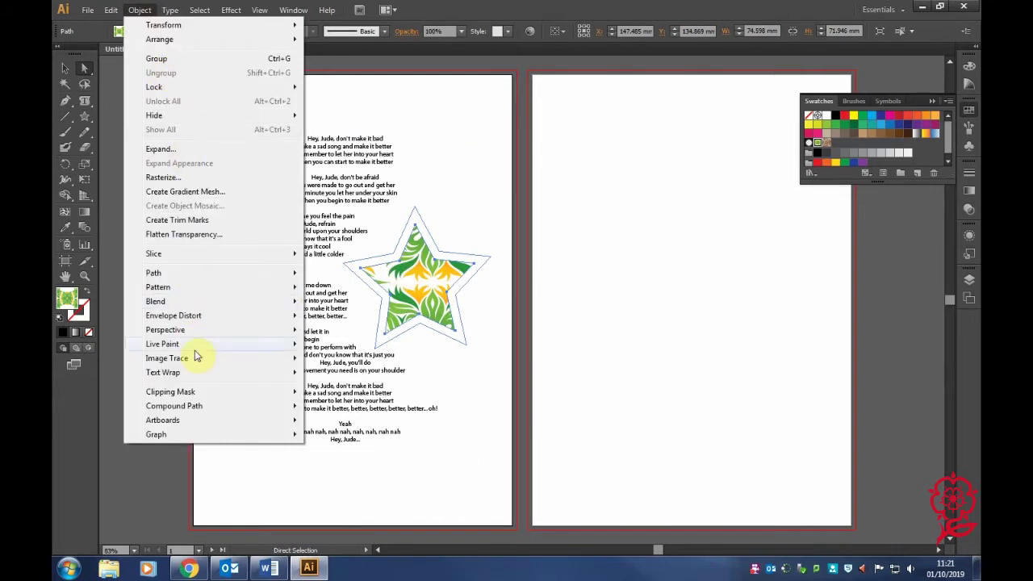
Step: Lower the Text Wrap Options offset by two steps and deselect to check the tighter wrap
mouse_move(271, 373)
click(337, 408)
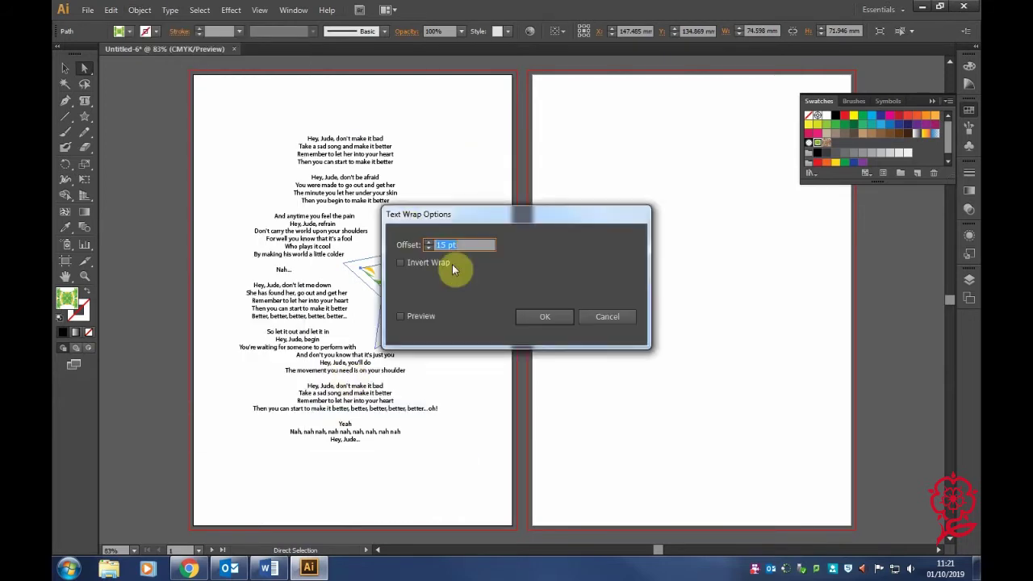
click(429, 248)
click(428, 248)
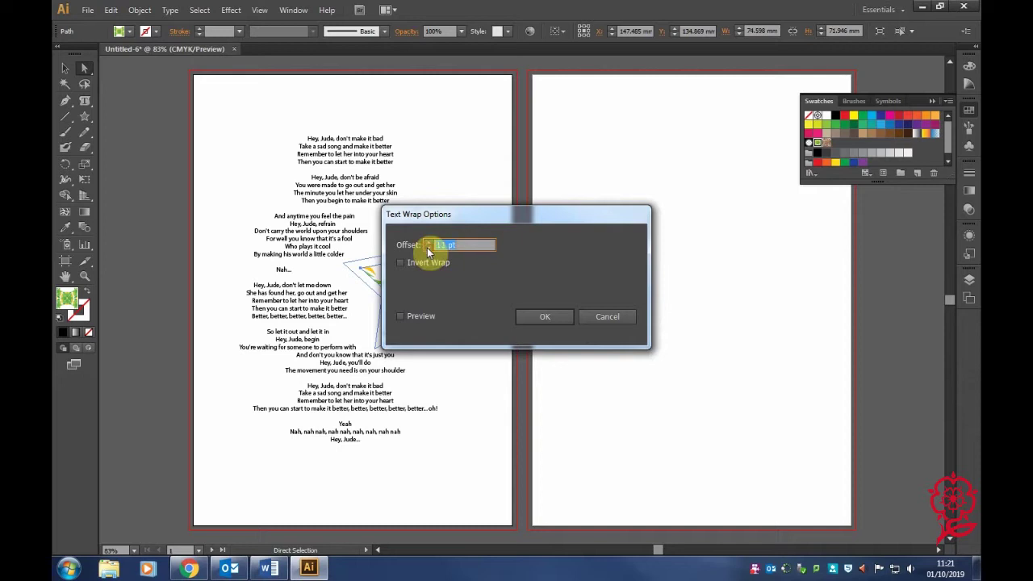
click(429, 249)
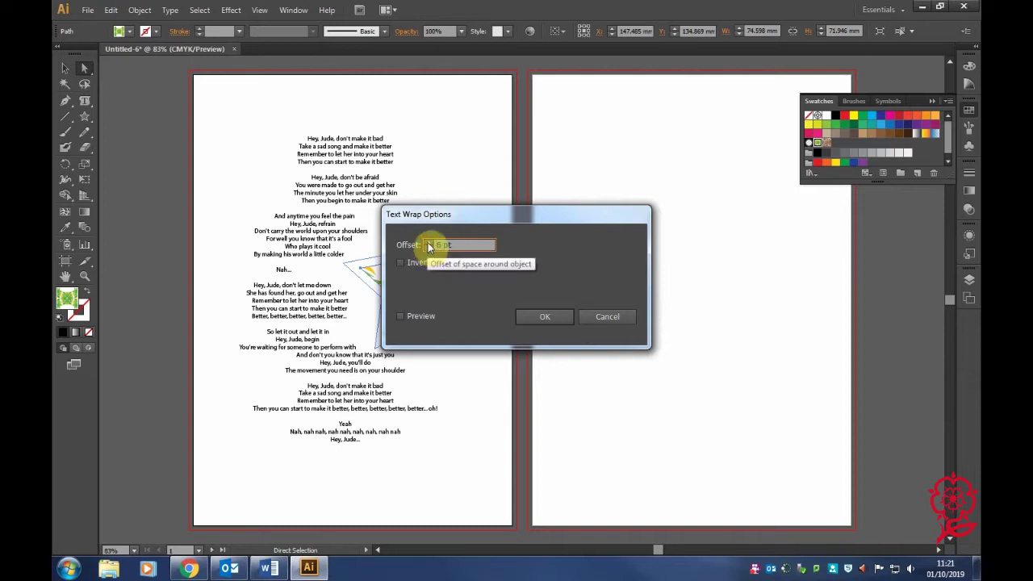
click(524, 316)
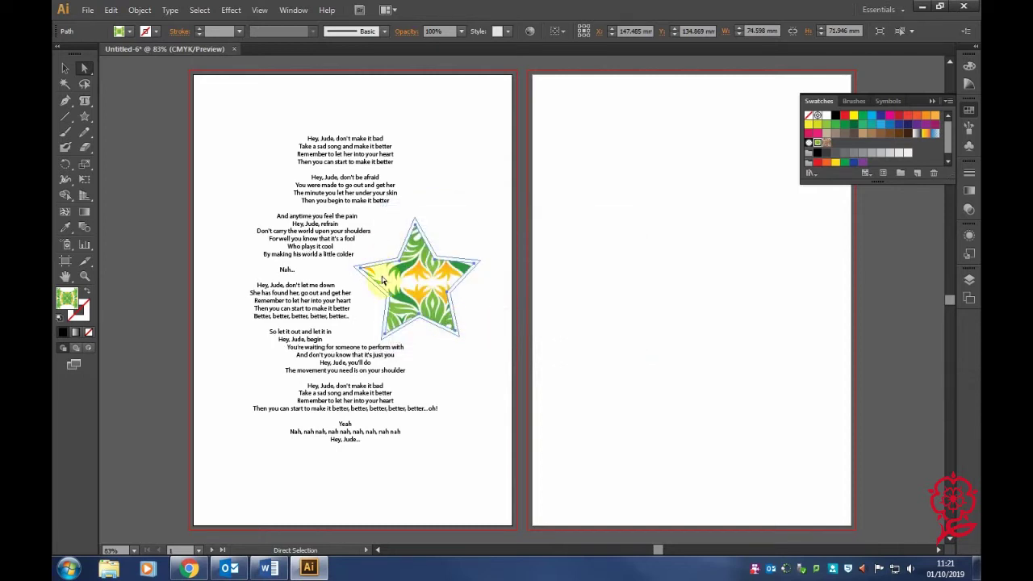
click(469, 394)
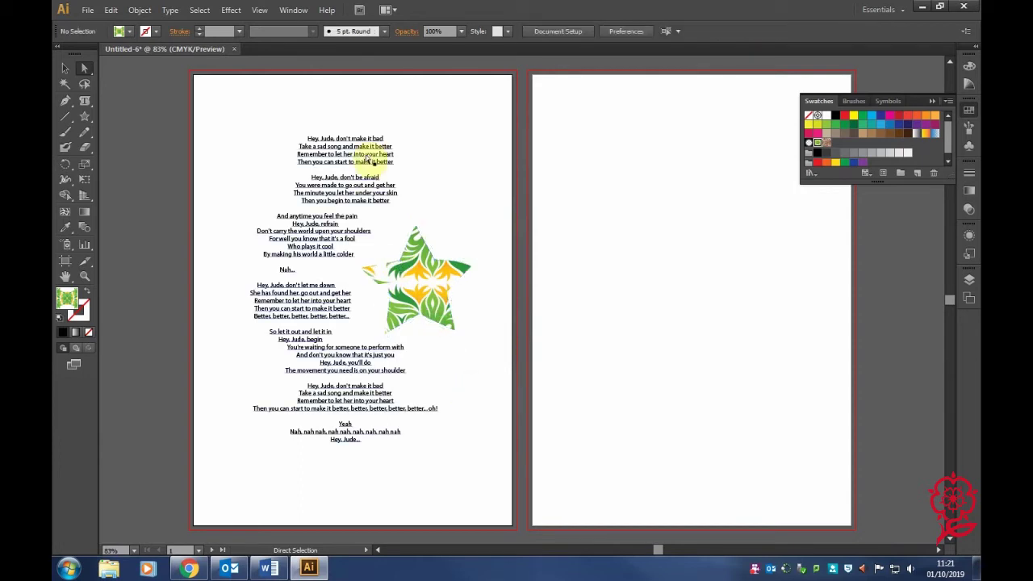